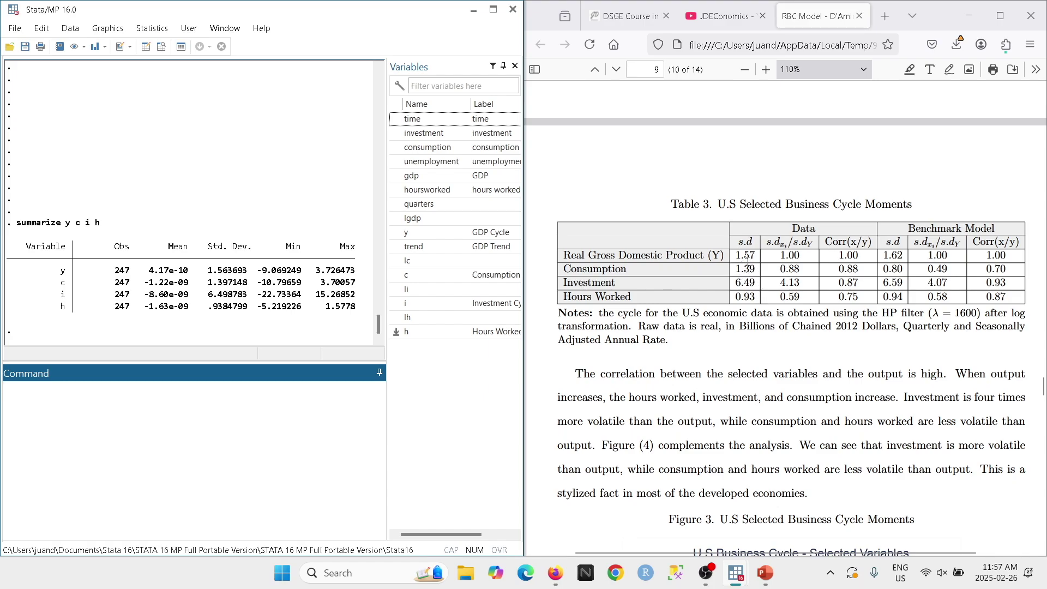
# Calculate consumption's relative volatility as 1.39/1.57 with display and compare it with the Data entry in Table 3.
pyautogui.write('isplay ')
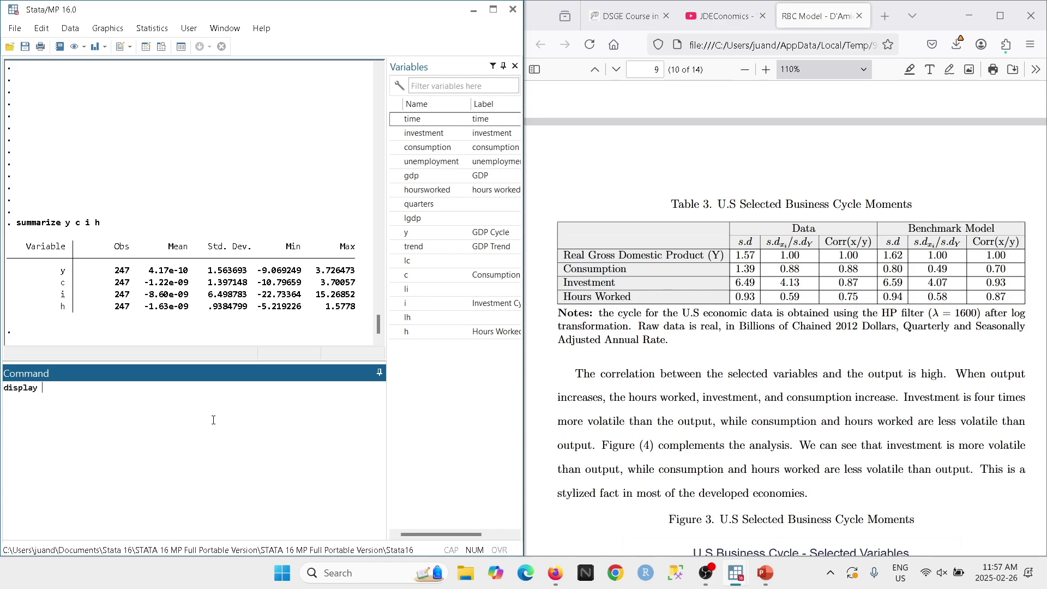
pyautogui.write('1.39')
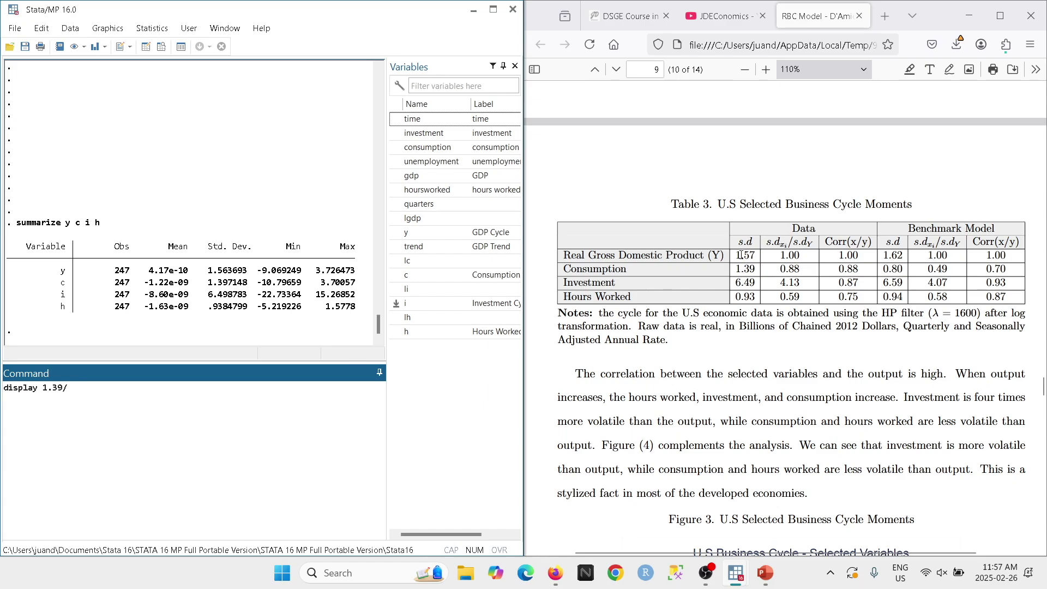
pyautogui.write('/1.57')
pyautogui.press('Return')
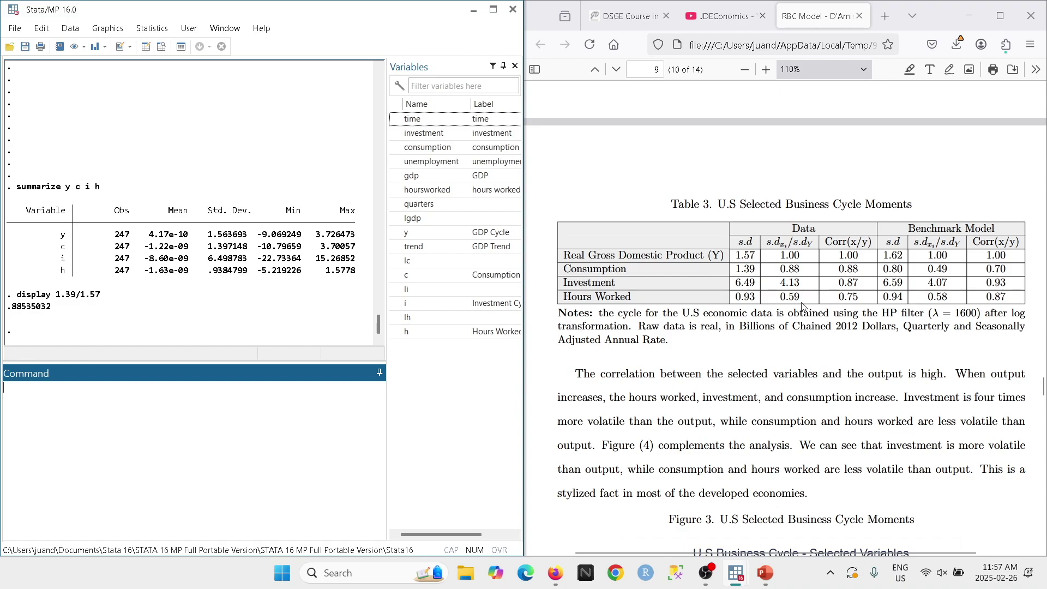
pyautogui.moveTo(783, 269); pyautogui.dragTo(800, 267)
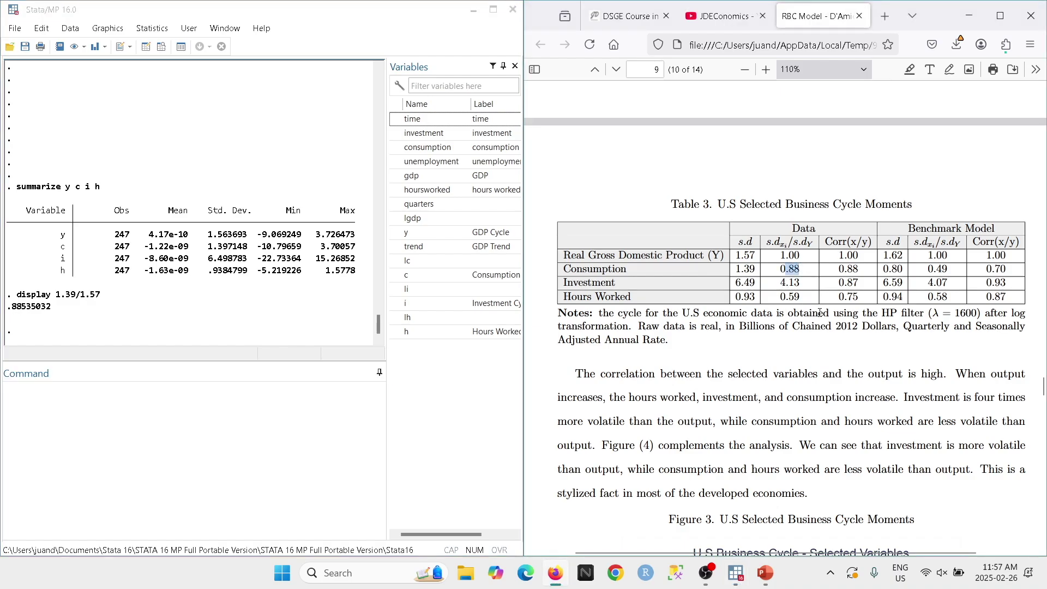
pyautogui.click(793, 293)
# Calculate investment's standard deviation relative to output as 6.49/1.57 with the display command.
pyautogui.click(133, 423)
pyautogui.write('display ')
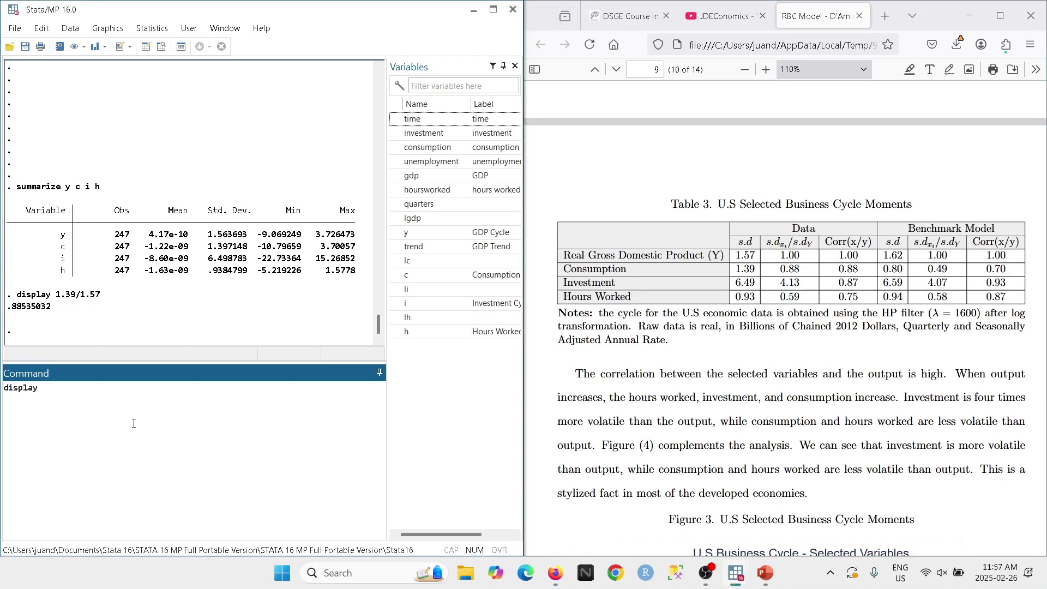
pyautogui.write('6.49/')
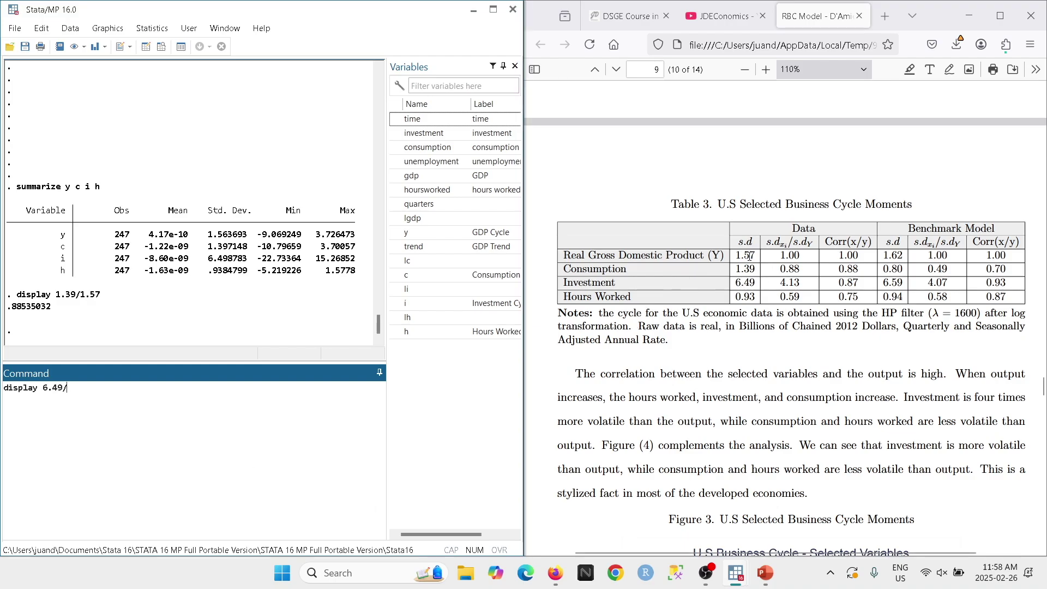
pyautogui.write('1.57')
pyautogui.press('Return')
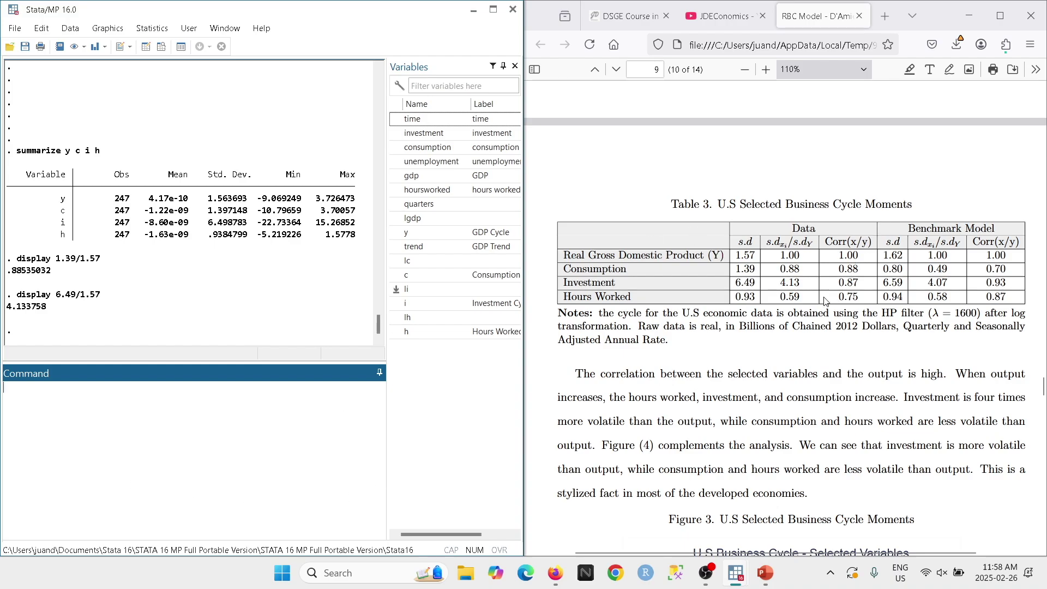
# Run correlate on the cyclical variables y, c, i and h.
pyautogui.write('orrelate ')
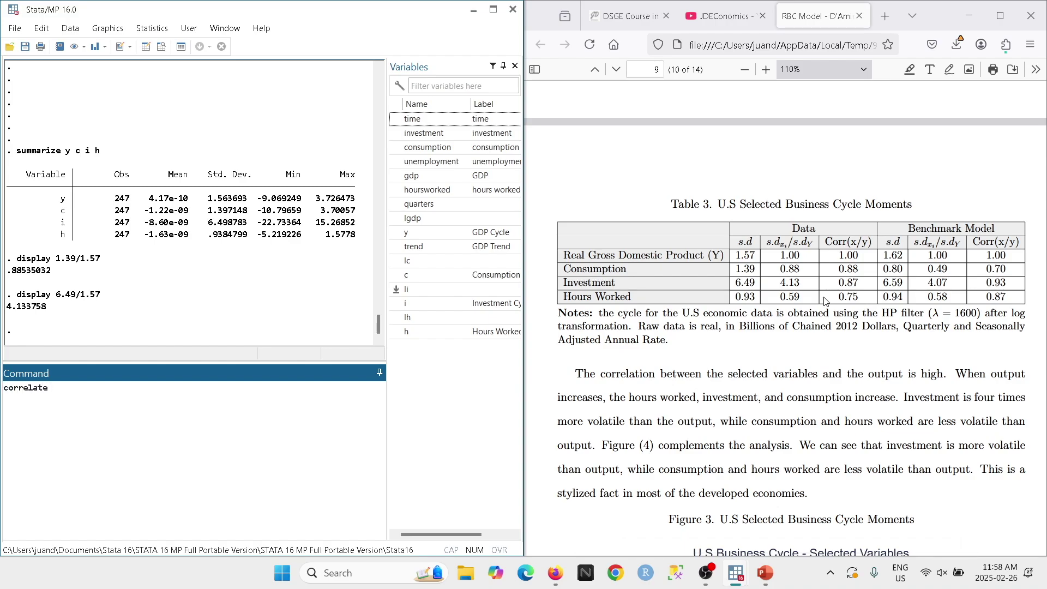
pyautogui.write('y c i h')
pyautogui.press('Return')
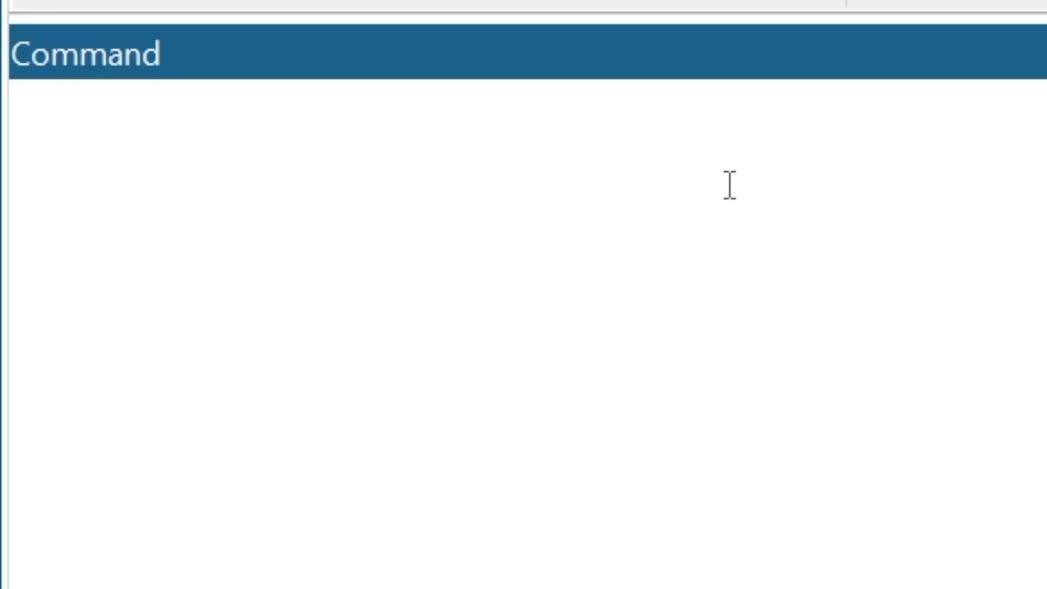
# Run estat covariance for the estimated model and widen the Stata results area over the PDF.
pyautogui.write('estat covaria')
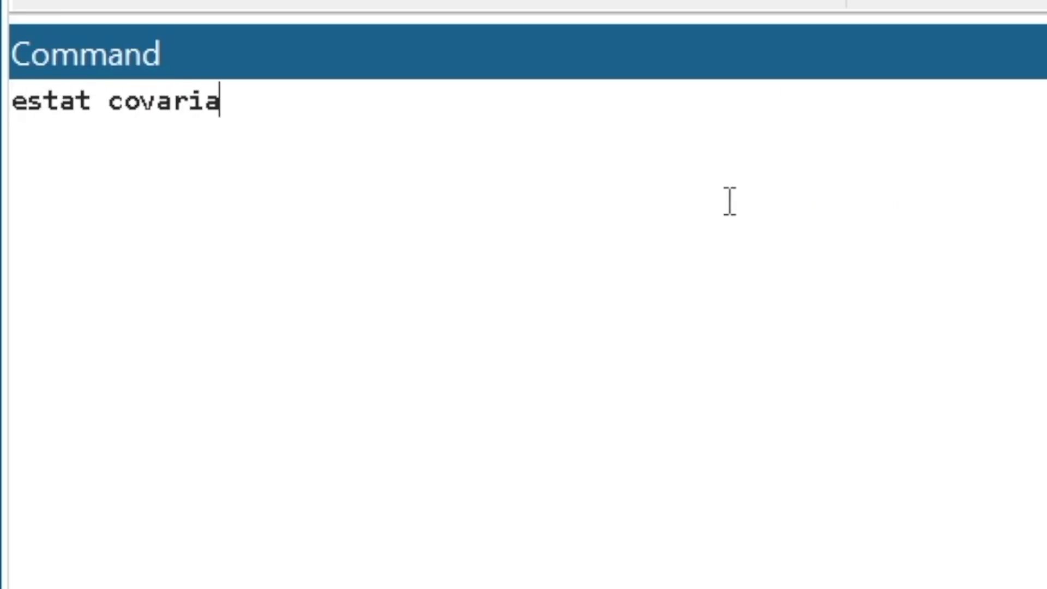
pyautogui.write('nce')
pyautogui.press('Return')
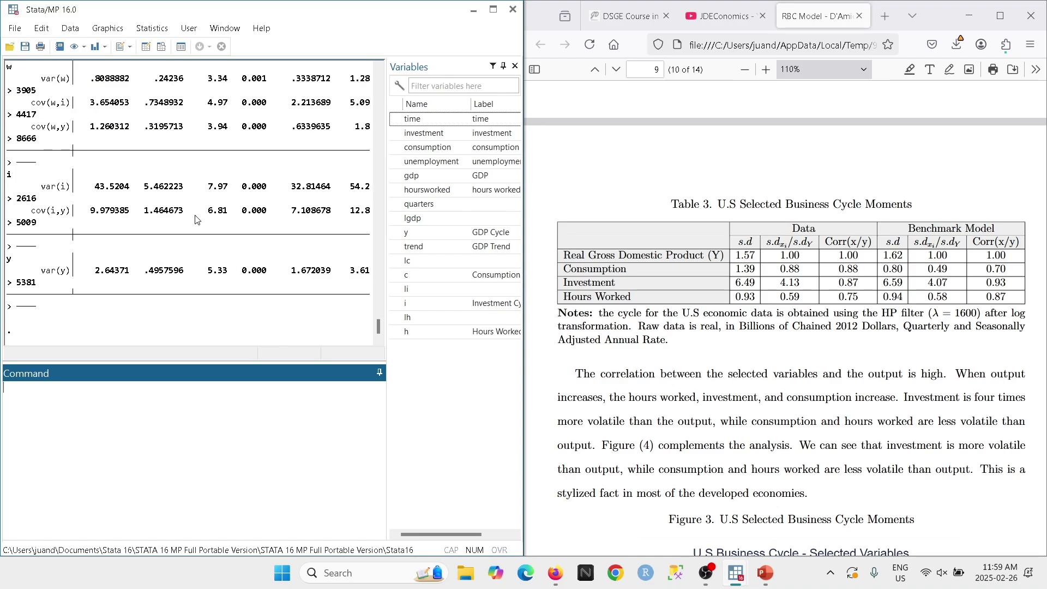
pyautogui.moveTo(387, 154); pyautogui.dragTo(510, 156)
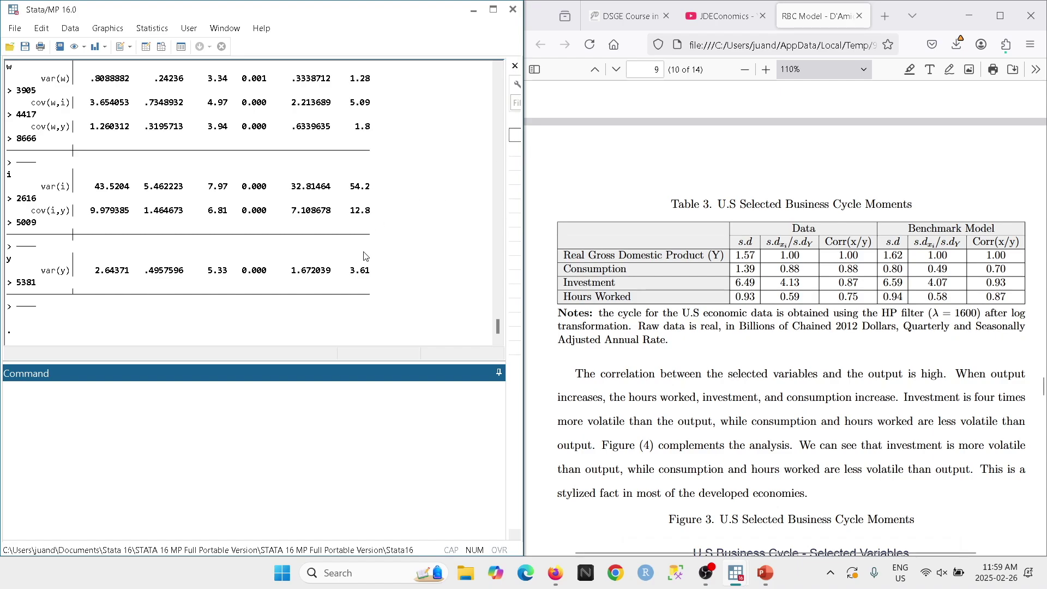
pyautogui.moveTo(525, 188); pyautogui.dragTo(700, 186)
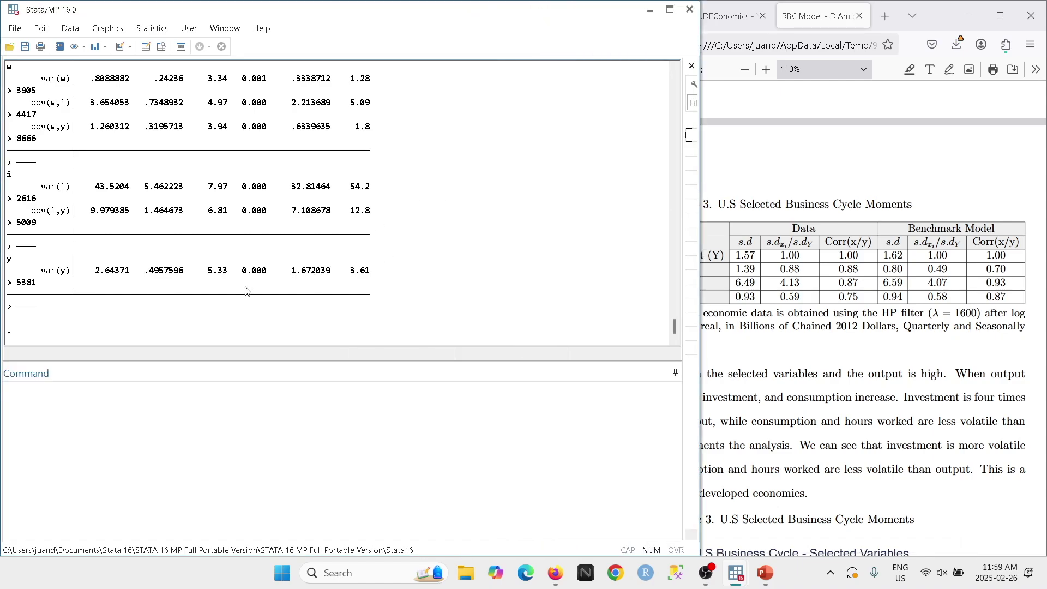
# Calculate the model's consumption standard deviation with display sqrt(0.64) and compare it with the Benchmark Model entry in Table 3.
pyautogui.scroll(6, 246, 291)
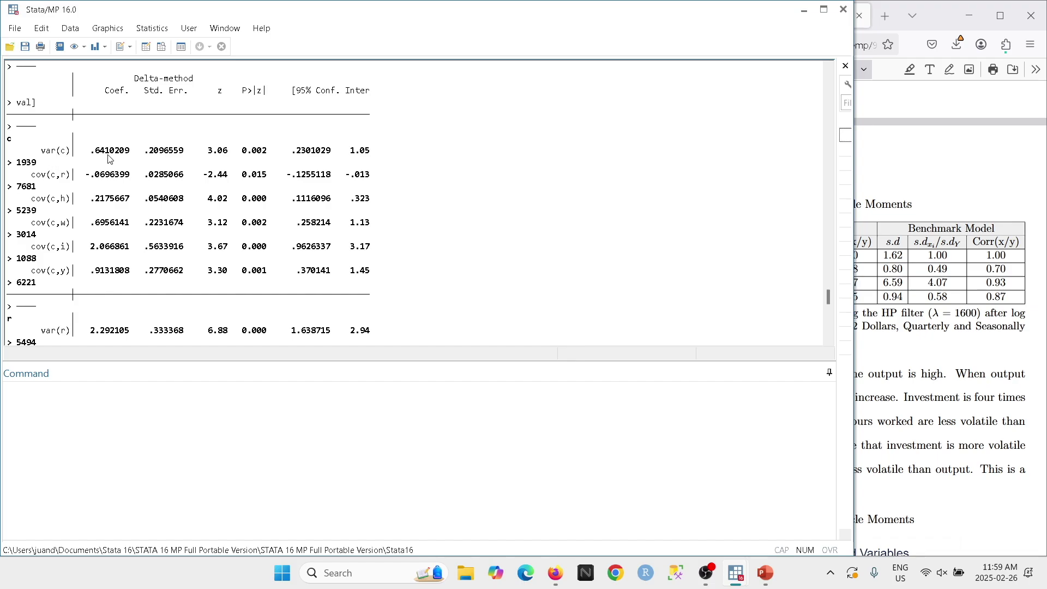
pyautogui.click(411, 447)
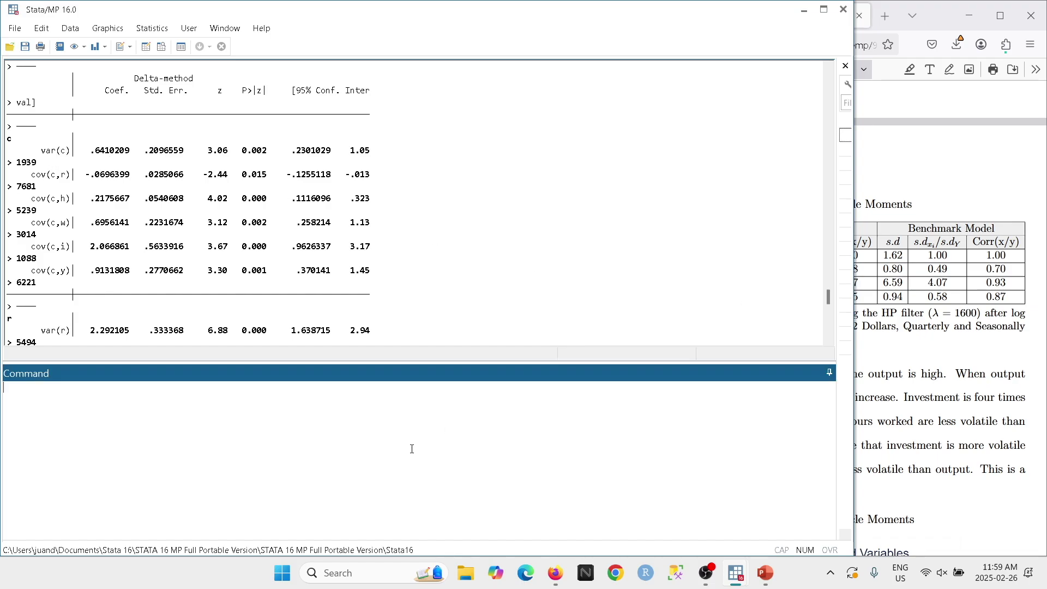
pyautogui.write('display sqr')
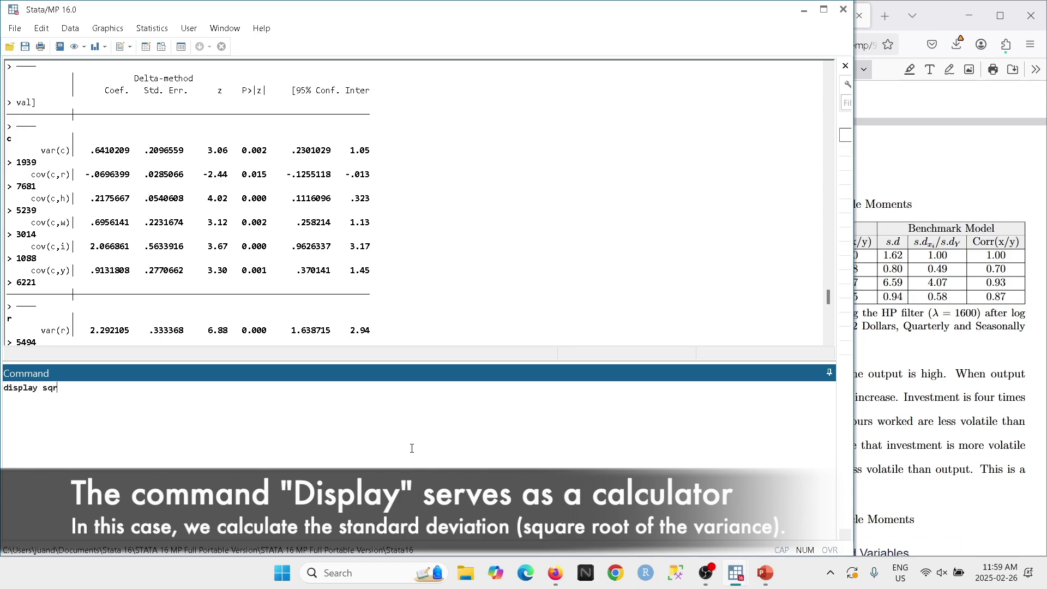
pyautogui.write('t(0.64)')
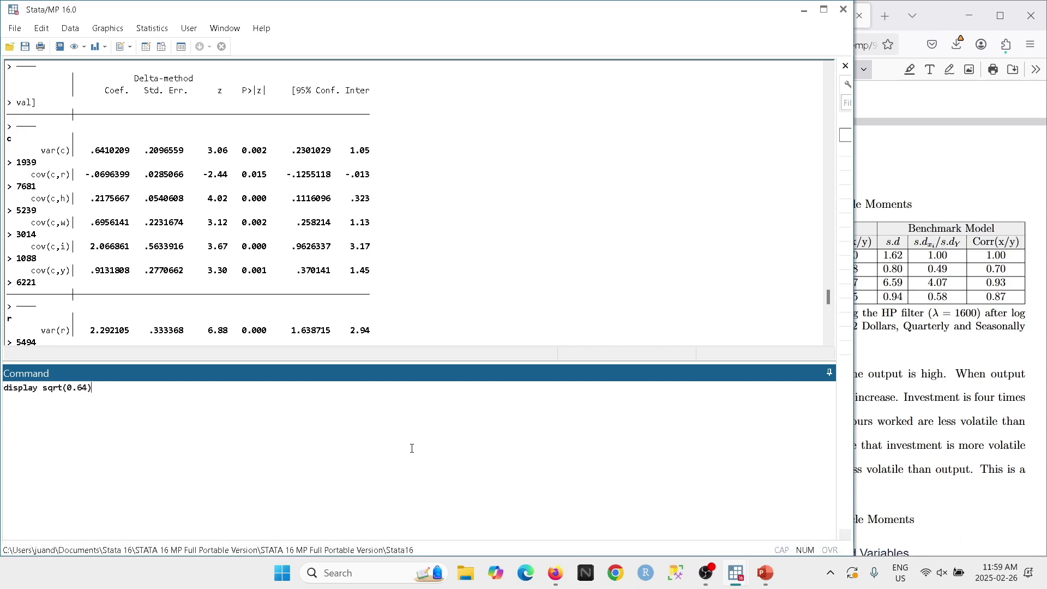
pyautogui.press('Return')
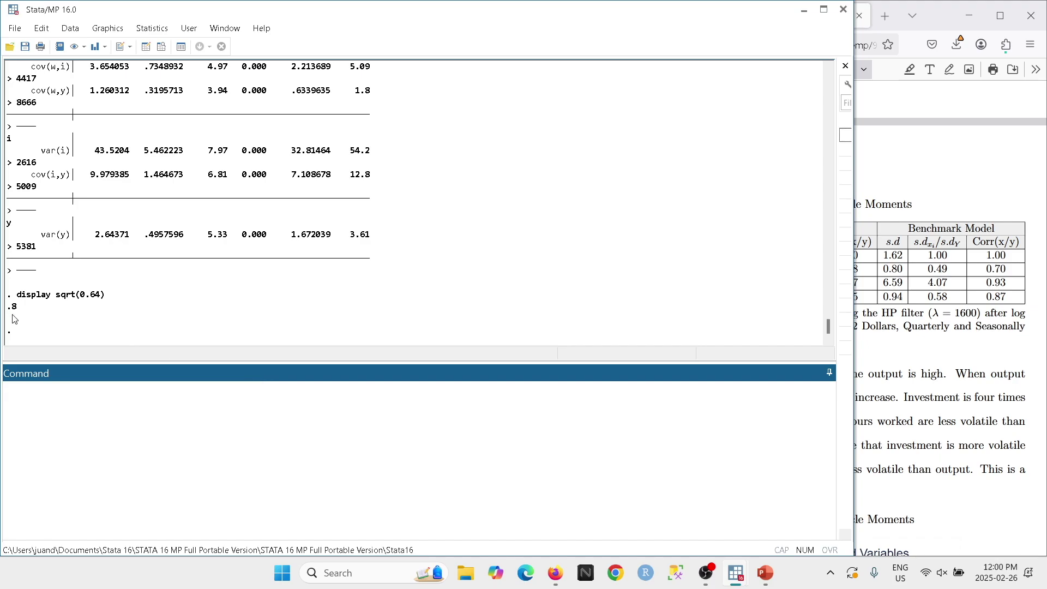
pyautogui.click(897, 271)
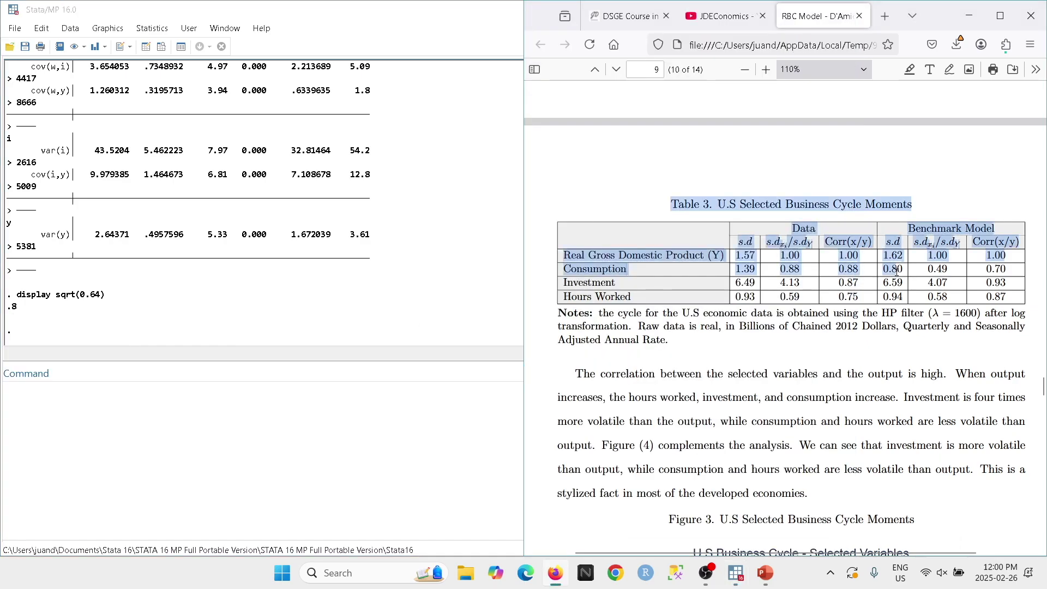
pyautogui.click(900, 270)
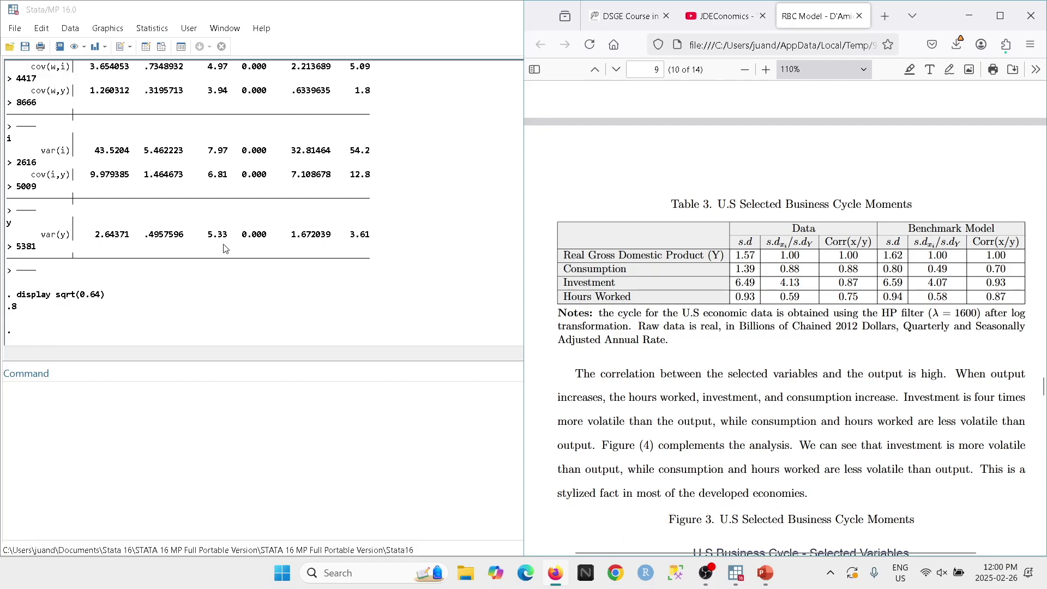
# Calculate the model's output standard deviation with display sqrt(2.64) and compare it with the Benchmark Model entry in Table 3.
pyautogui.scroll(3, 222, 249)
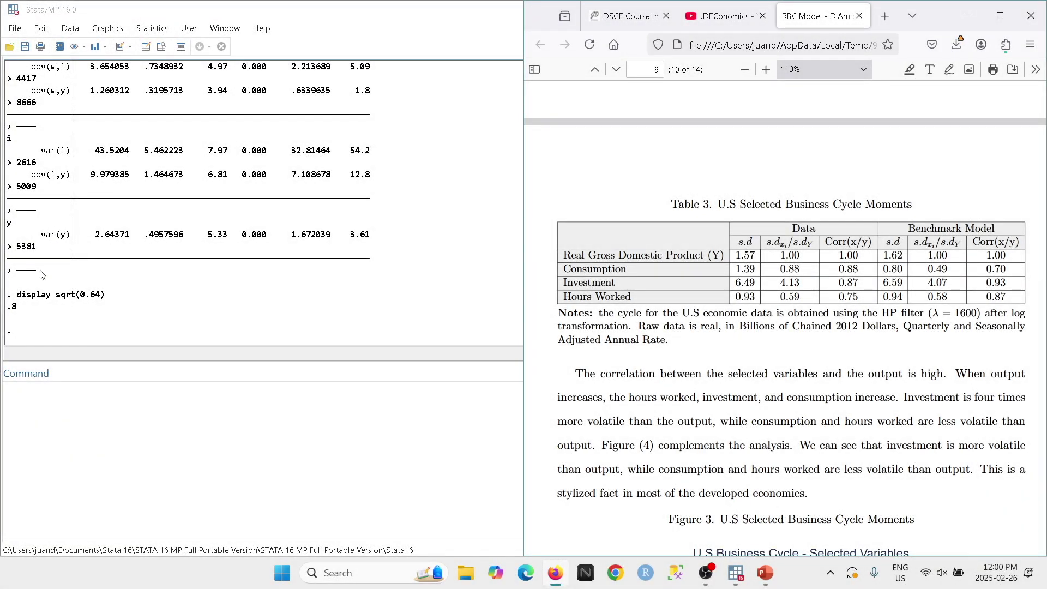
pyautogui.click(187, 424)
pyautogui.write('displ')
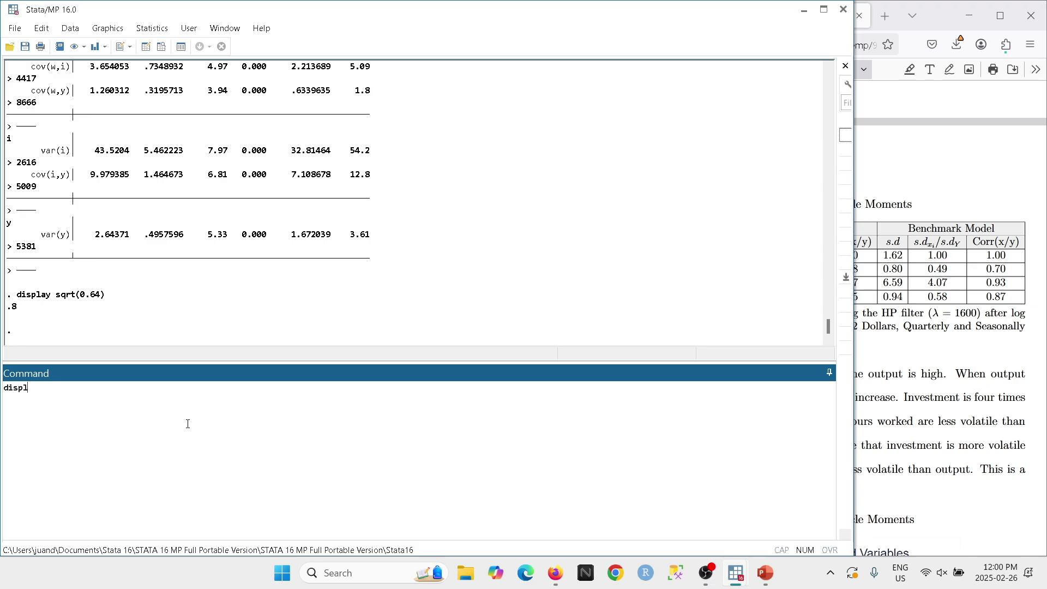
pyautogui.write('ay sqrt(2.64)')
pyautogui.press('Return')
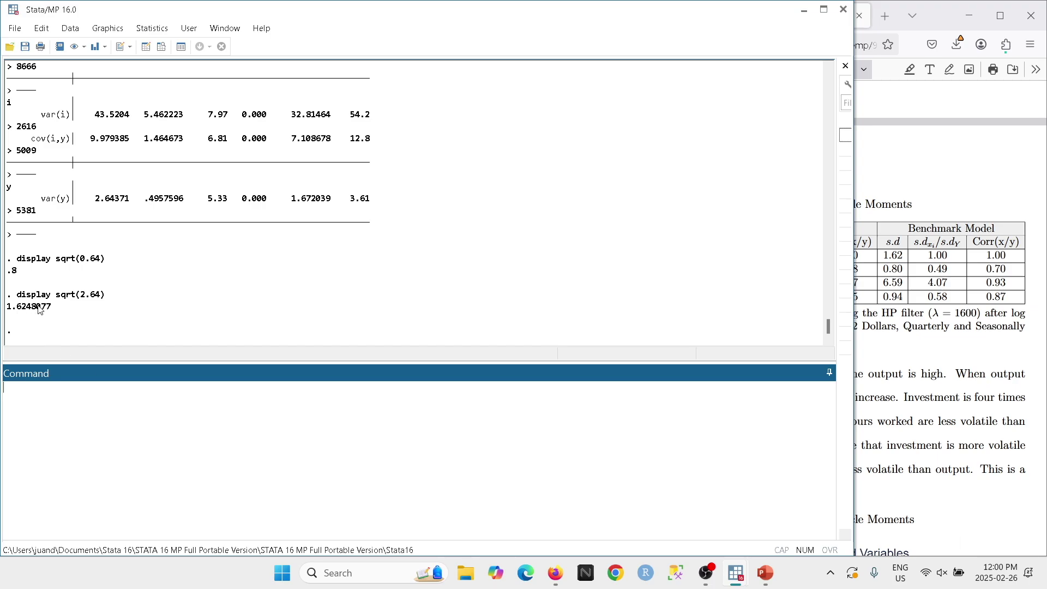
pyautogui.click(890, 257)
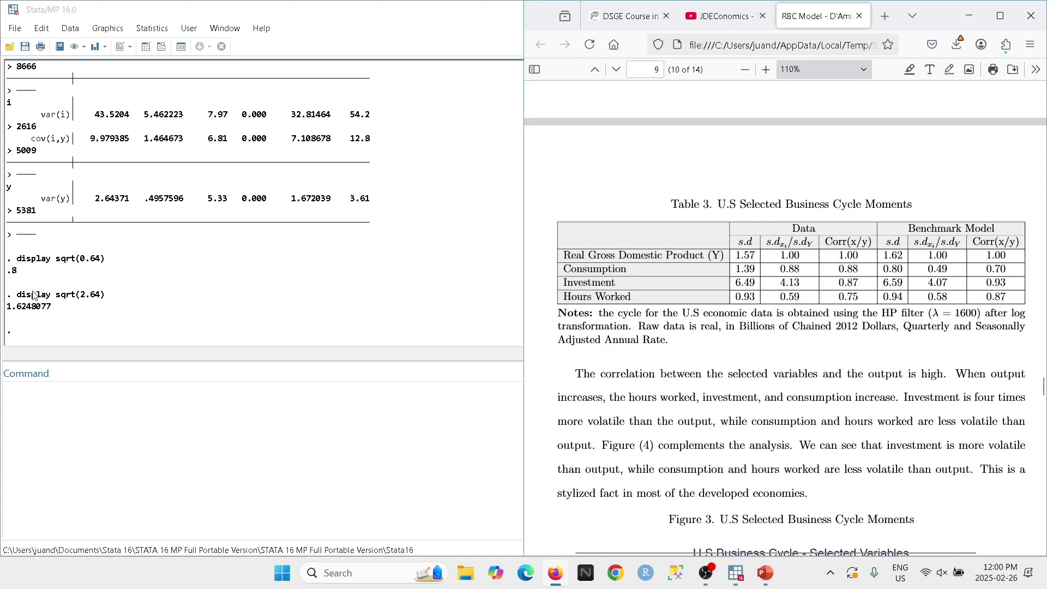
# Calculate the model's investment standard deviation with display sqrt( 43.5204 ), copying the variance of i from the covariance output.
pyautogui.scroll(1, 82, 208)
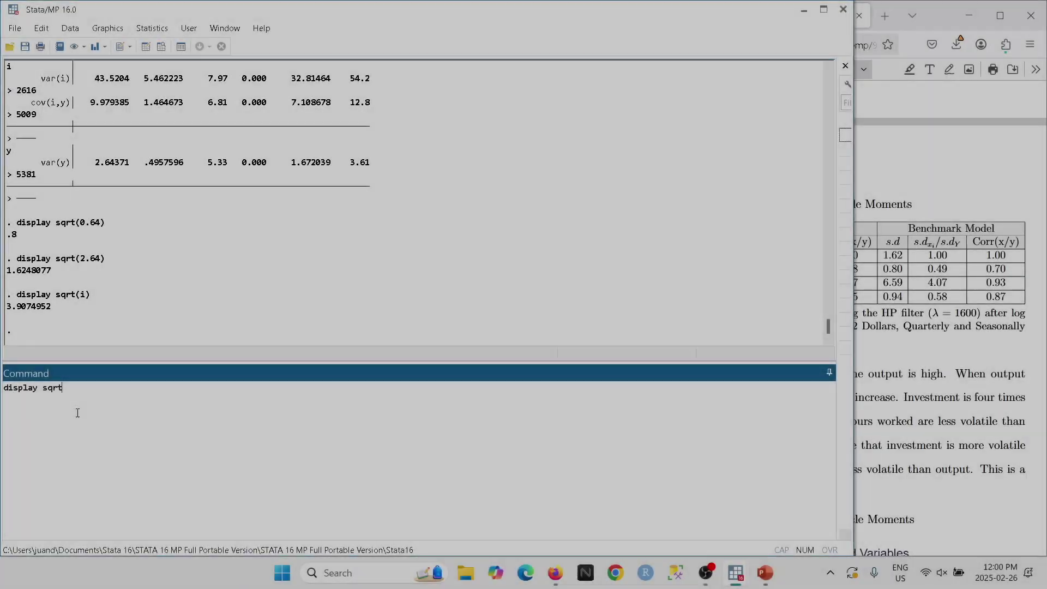
pyautogui.write('(')
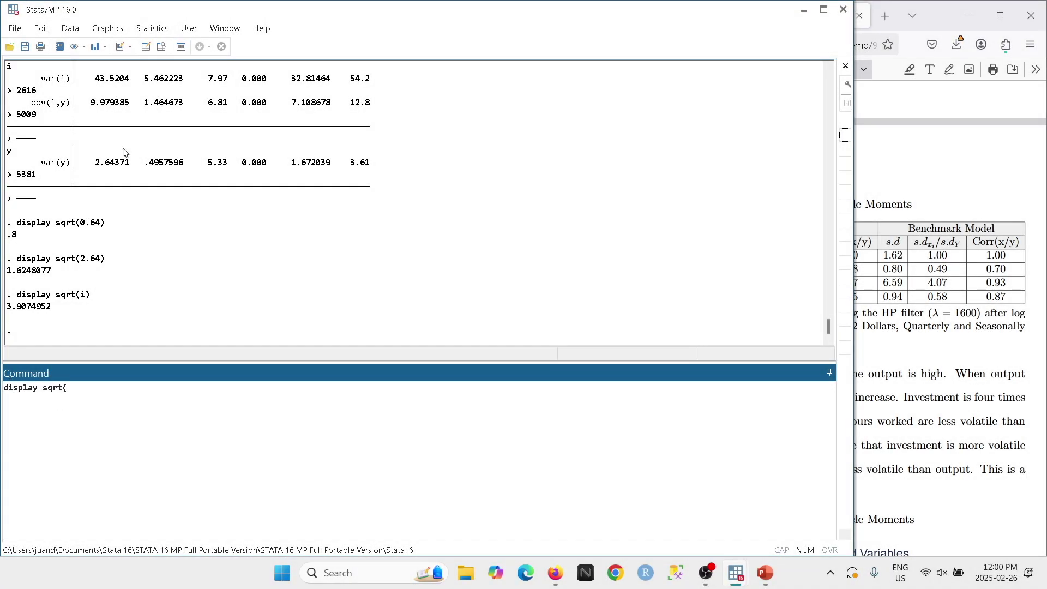
pyautogui.scroll(1, 160, 109)
pyautogui.moveTo(96, 116); pyautogui.dragTo(134, 118)
pyautogui.hotkey('ctrl', 'c')
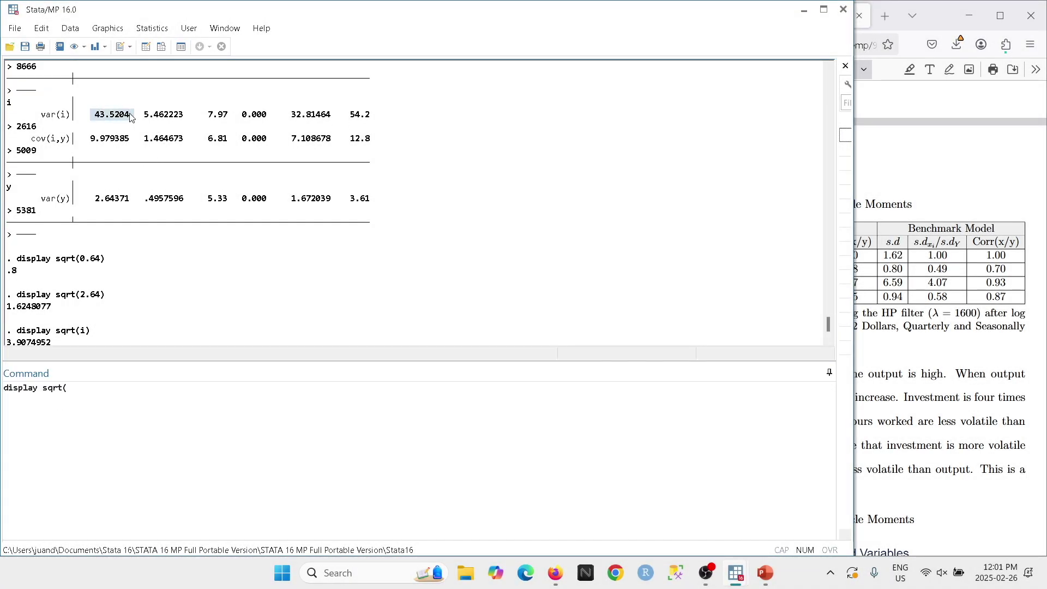
pyautogui.click(184, 454)
pyautogui.hotkey('ctrl', 'v')
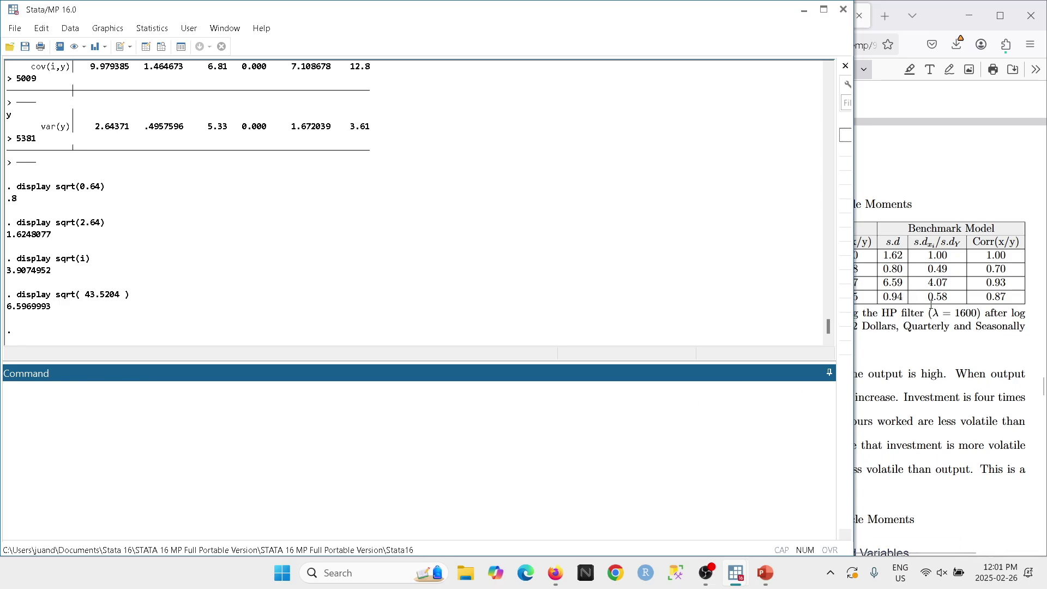
# Calculate the model's consumption volatility relative to output as 0.80/1.62 with the display command.
pyautogui.click(929, 271)
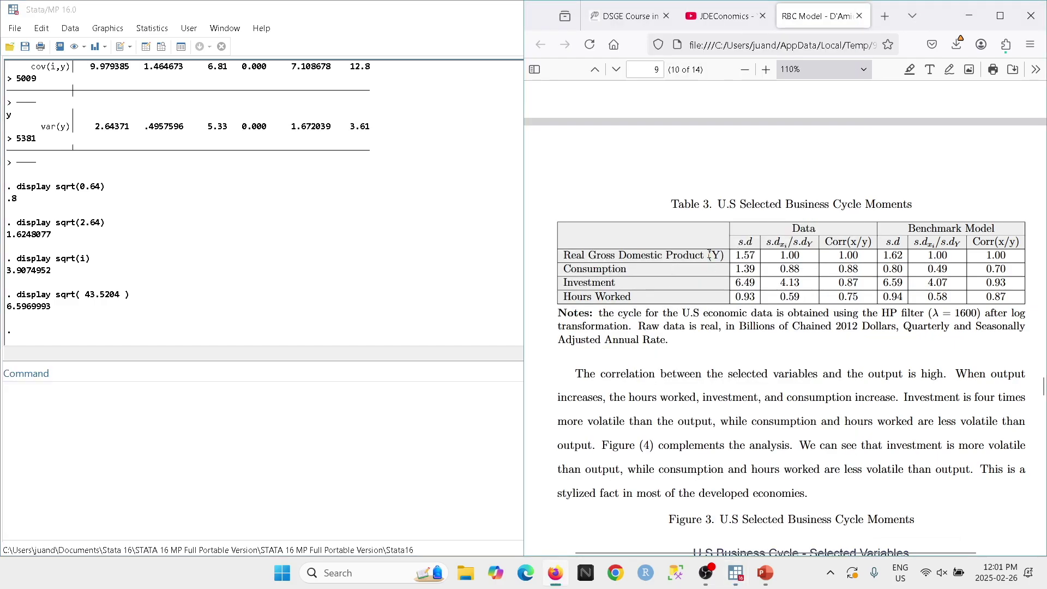
pyautogui.click(391, 400)
pyautogui.write('display ')
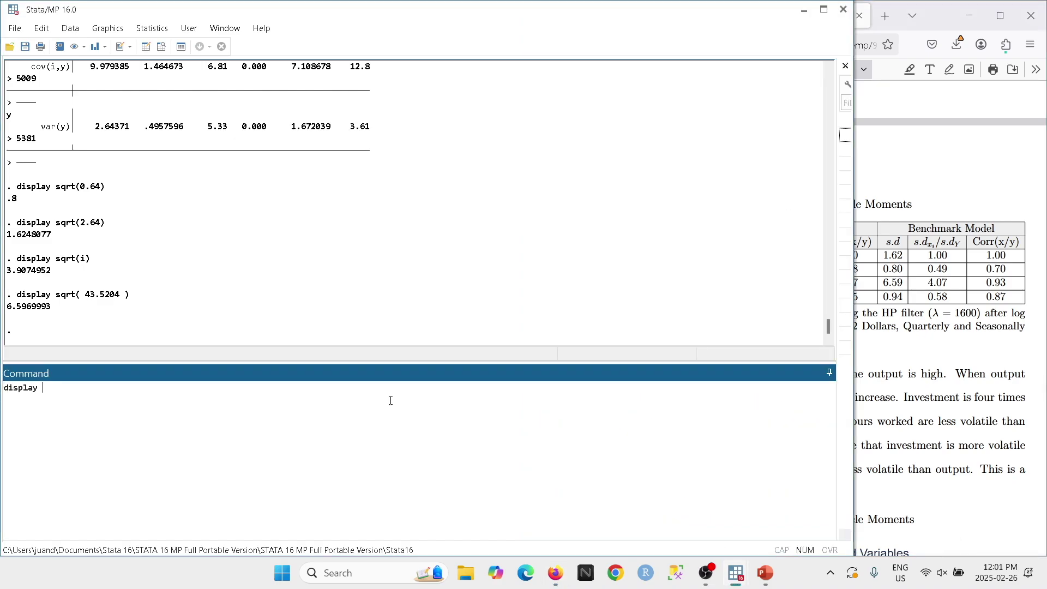
pyautogui.write('0.80/1.62')
pyautogui.press('Return')
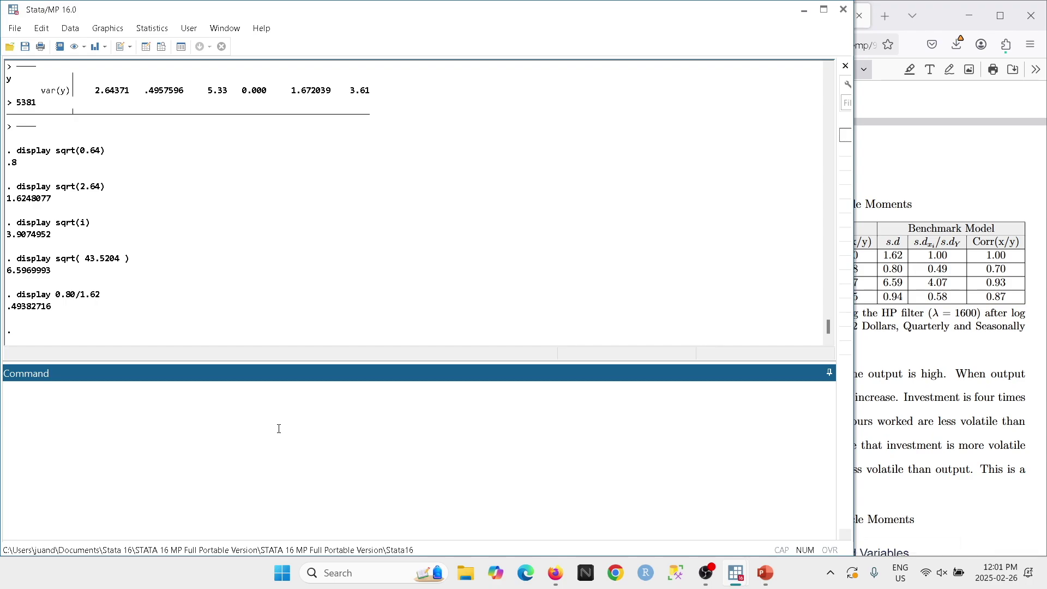
# Review the variance and covariance estimates for hours worked in the model output alongside Table 3 in the PDF.
pyautogui.scroll(5, 230, 333)
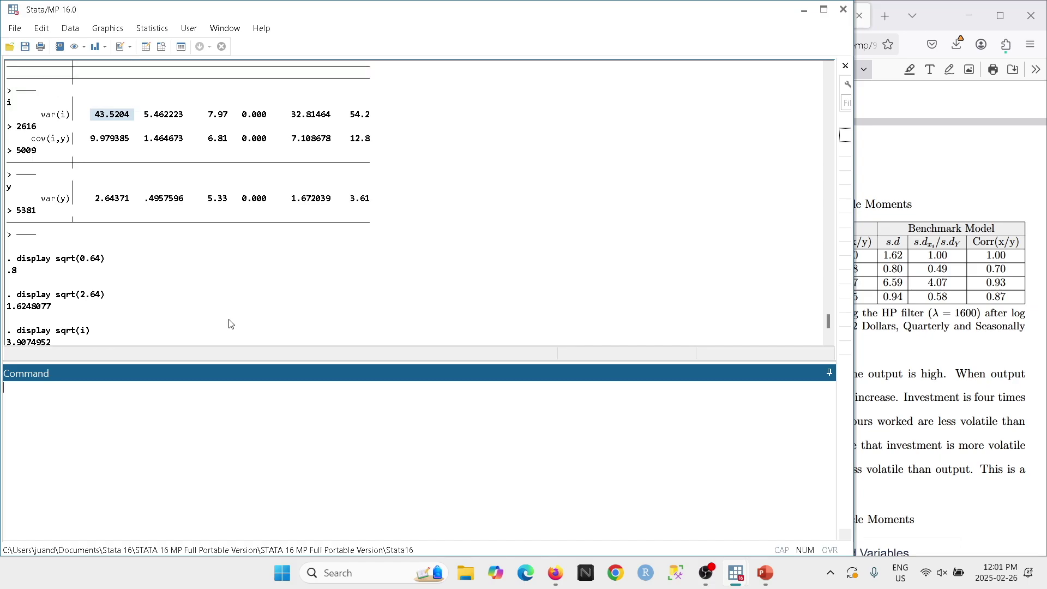
pyautogui.scroll(5, 232, 324)
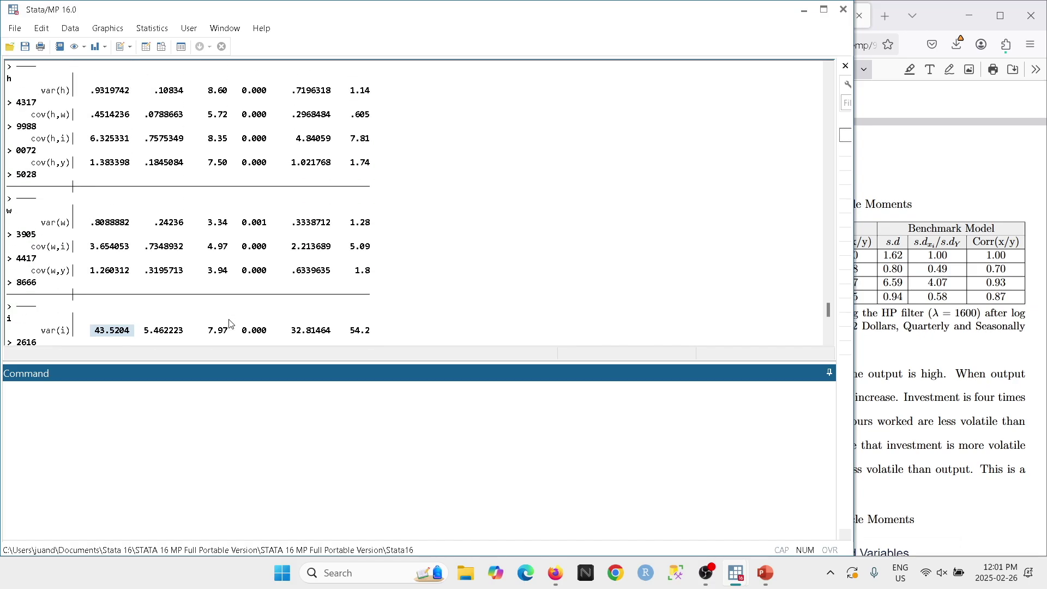
pyautogui.scroll(1, 230, 323)
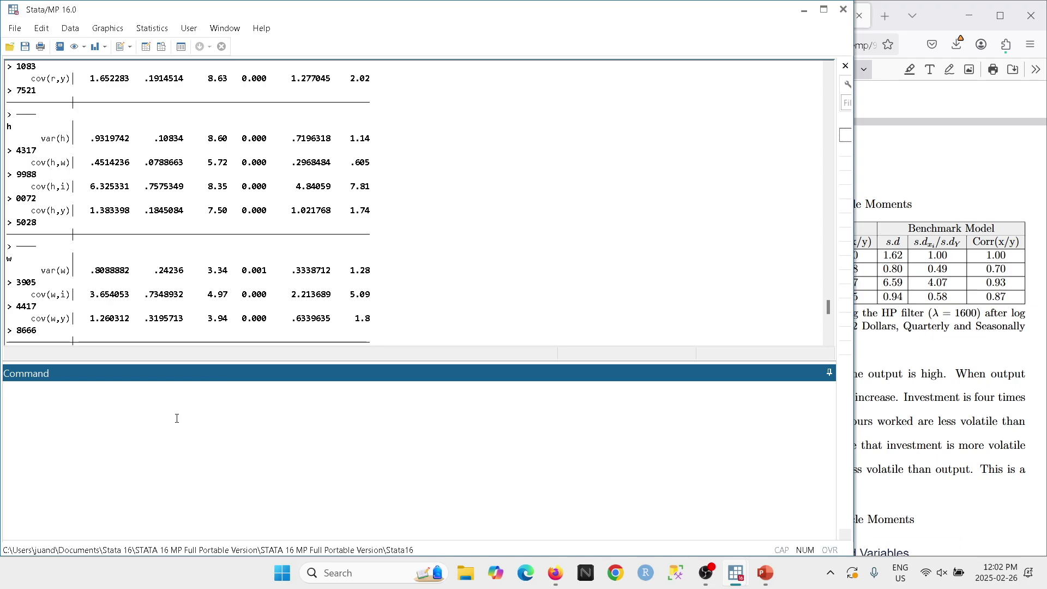
pyautogui.press('super+Left')
pyautogui.click(669, 275)
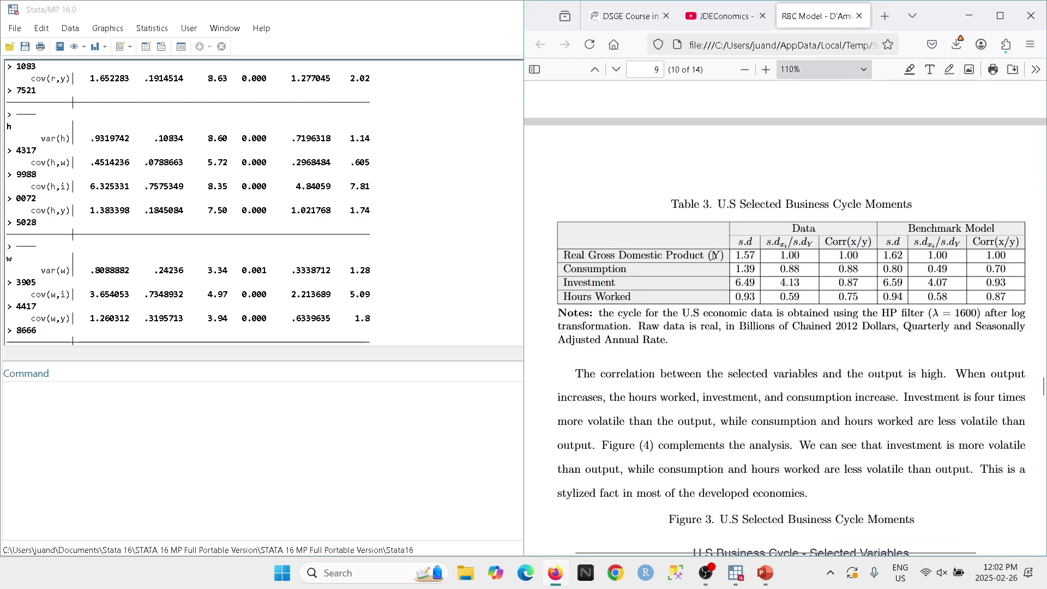
# Begin a display command with the model's cov(c,y) estimate, .9131808, copied from the covariance output.
pyautogui.click(282, 429)
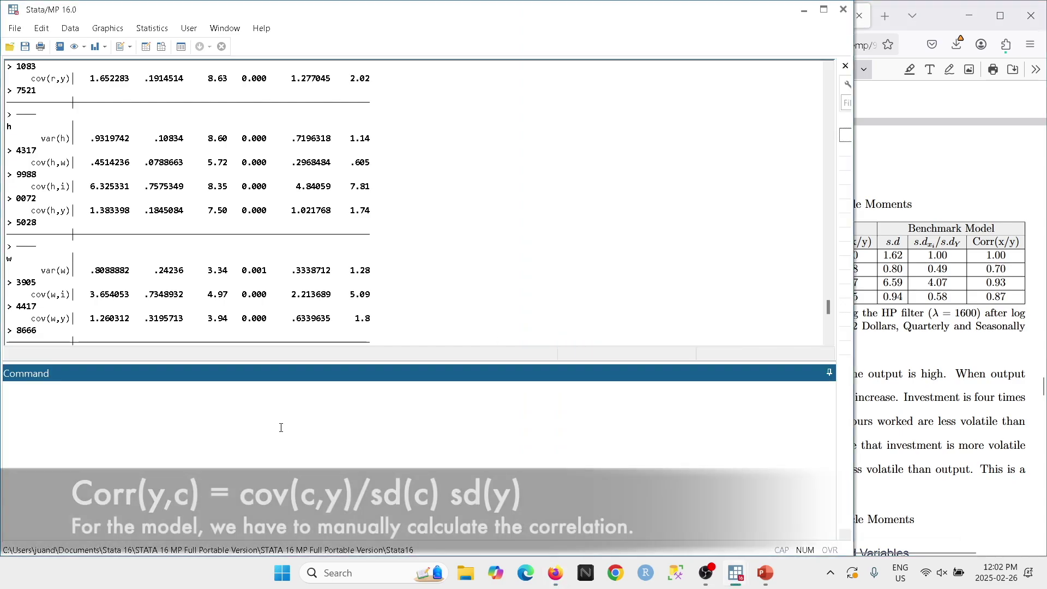
pyautogui.write('display')
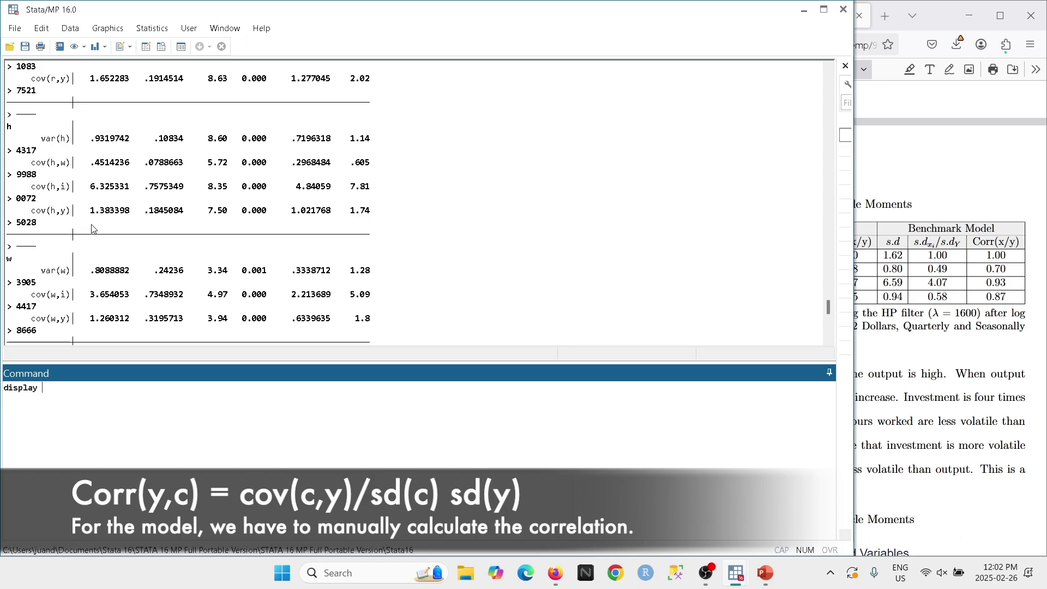
pyautogui.scroll(6, 93, 229)
pyautogui.scroll(7, 122, 252)
pyautogui.scroll(-6, 146, 246)
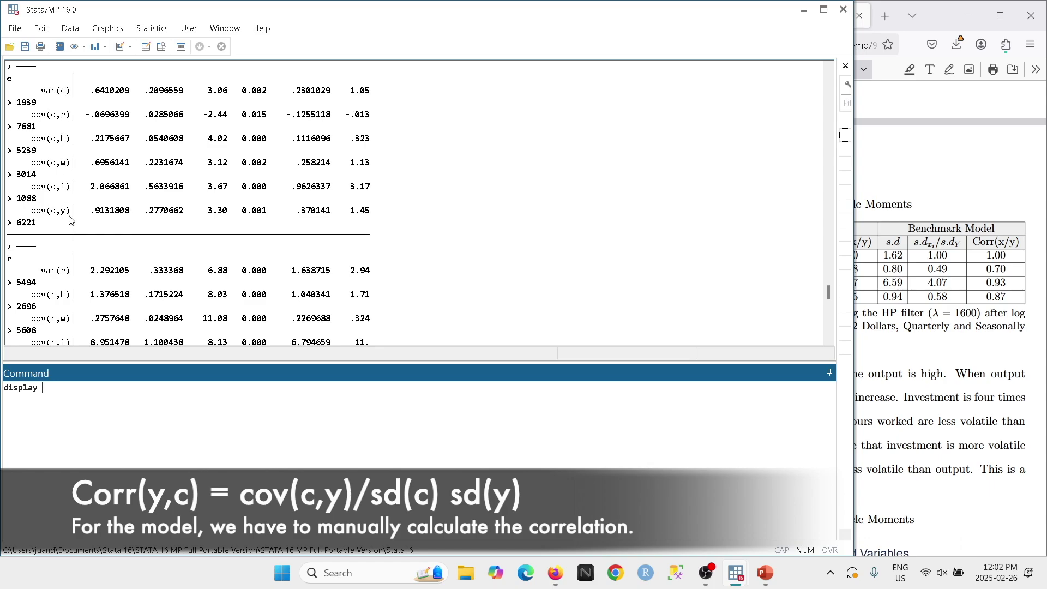
pyautogui.moveTo(136, 214); pyautogui.dragTo(92, 214)
pyautogui.rightClick(91, 213)
pyautogui.click(111, 223)
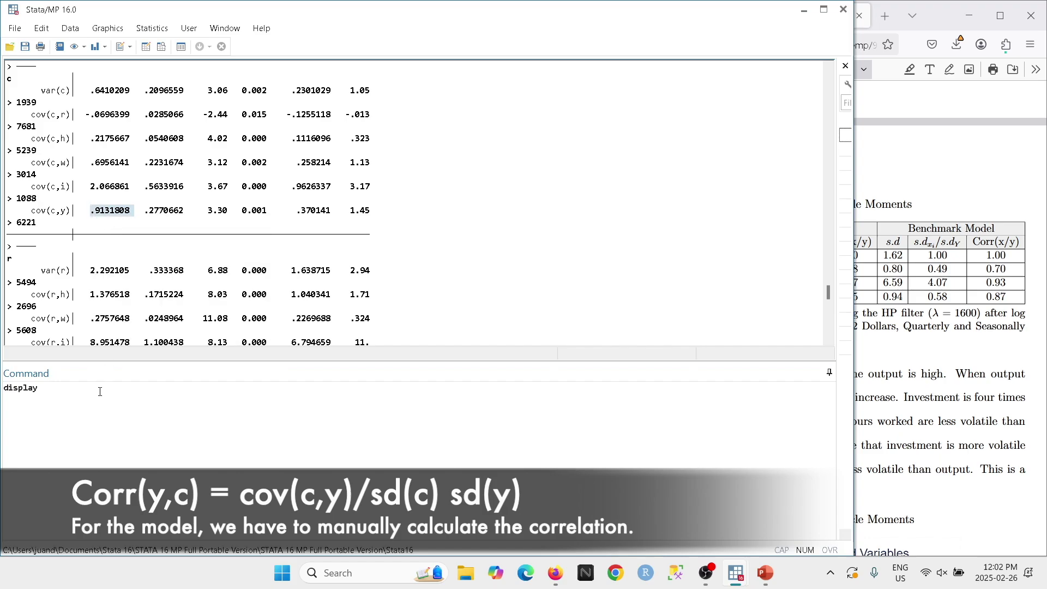
pyautogui.click(101, 391)
pyautogui.hotkey('ctrl', 'v')
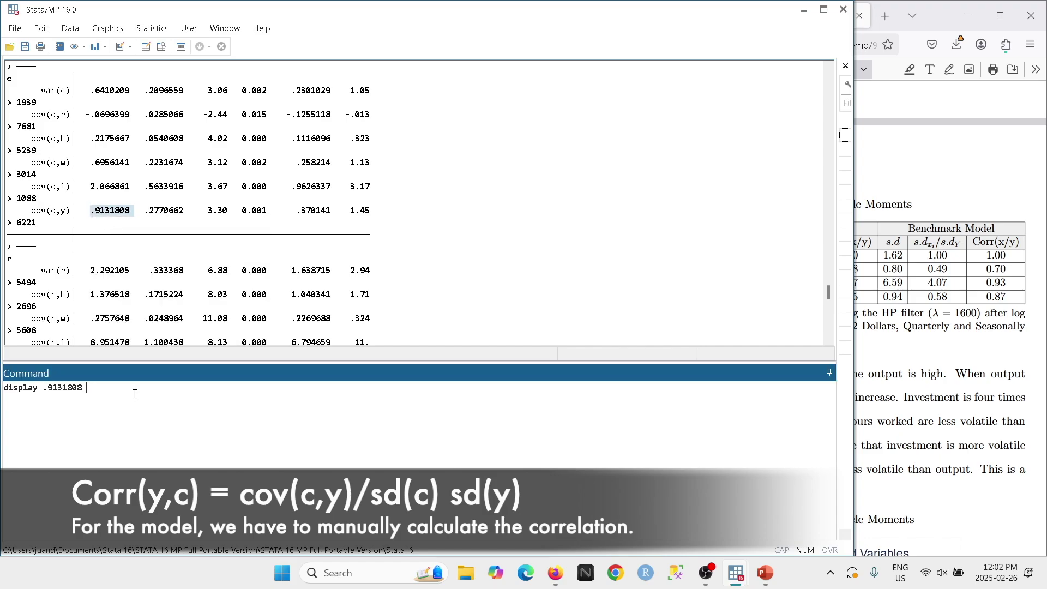
# Divide the covariance by (0.80*1.62) to calculate the model's consumption-output correlation, and compare it with the Benchmark Model entry in Table 3.
pyautogui.write('/(')
pyautogui.click(875, 267)
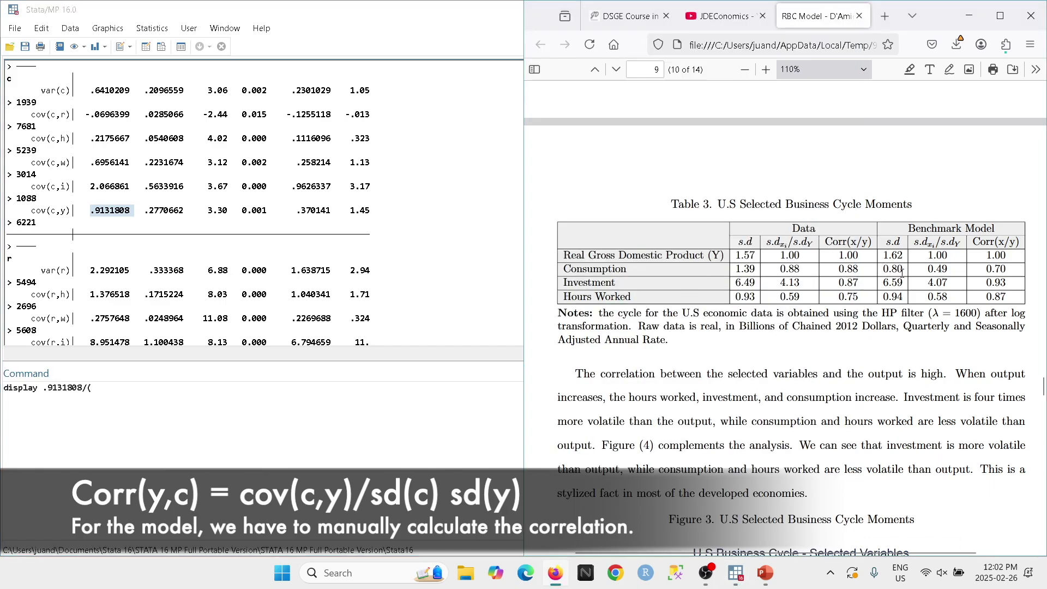
pyautogui.click(143, 388)
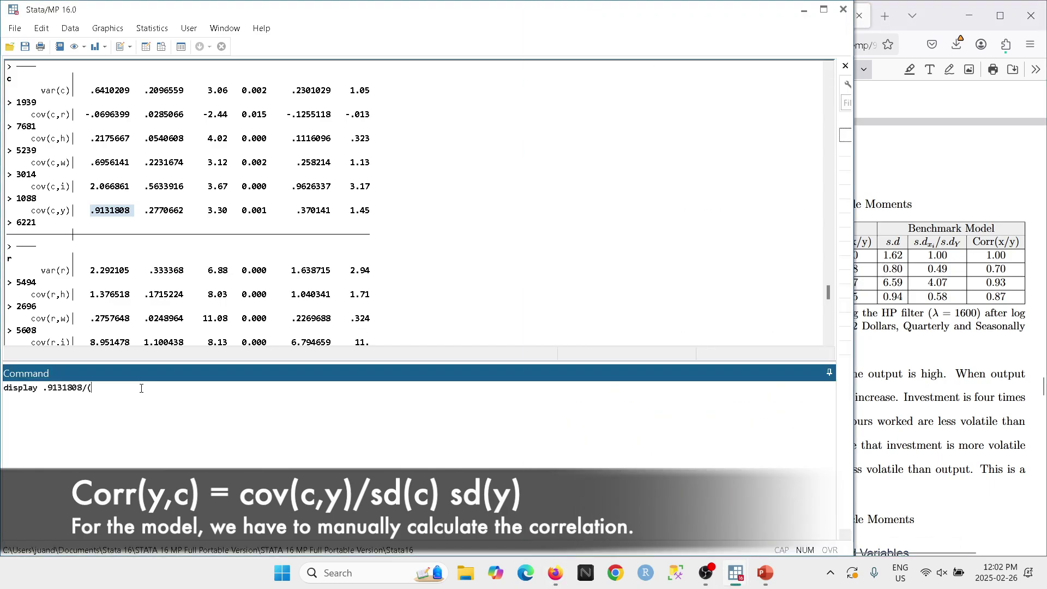
pyautogui.write('0.80*')
pyautogui.click(1005, 475)
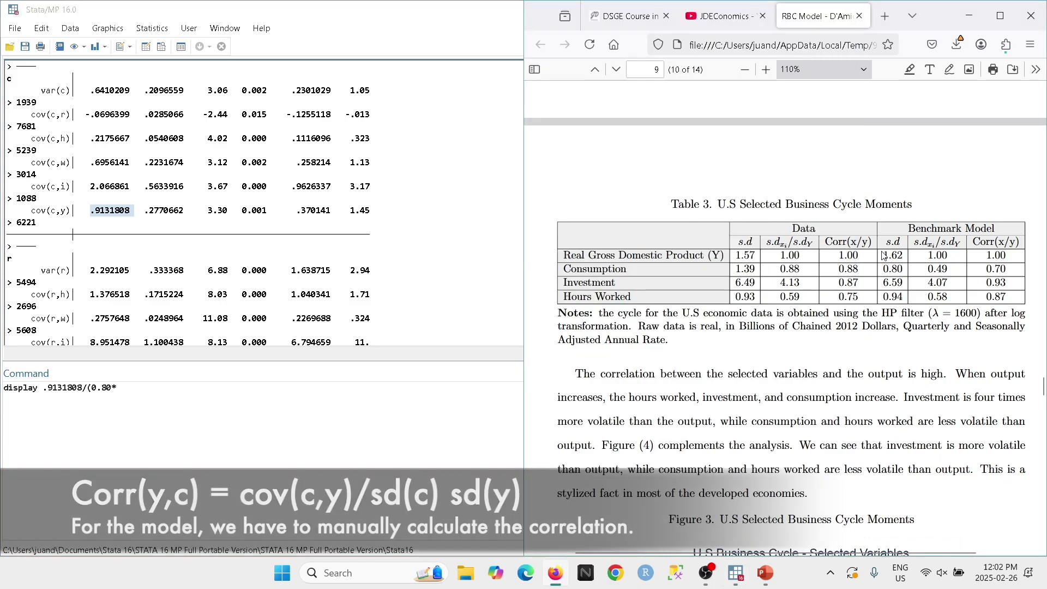
pyautogui.click(138, 391)
pyautogui.write('1.62')
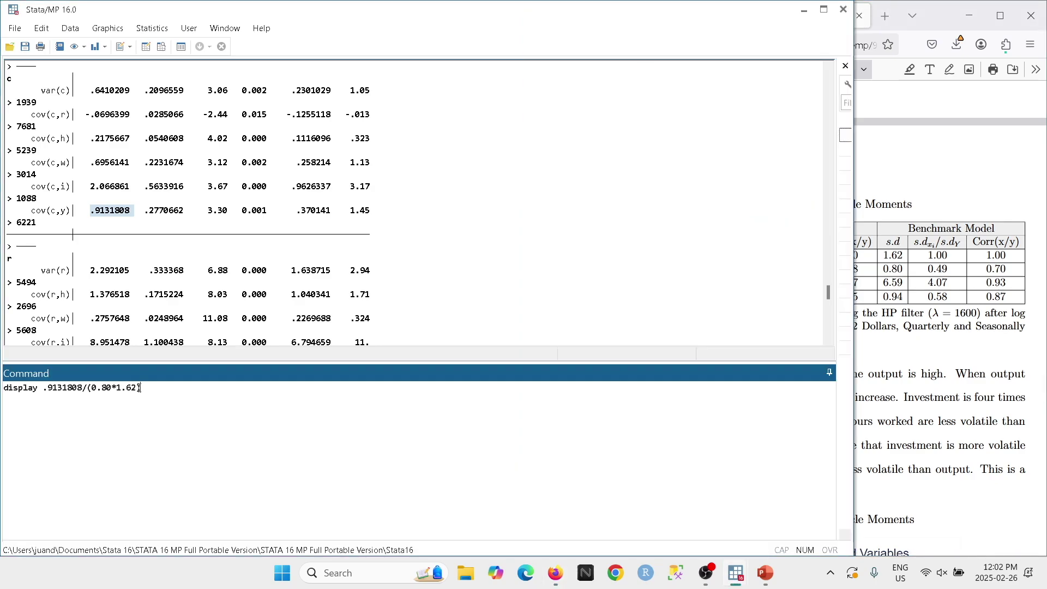
pyautogui.write(')')
pyautogui.press('Return')
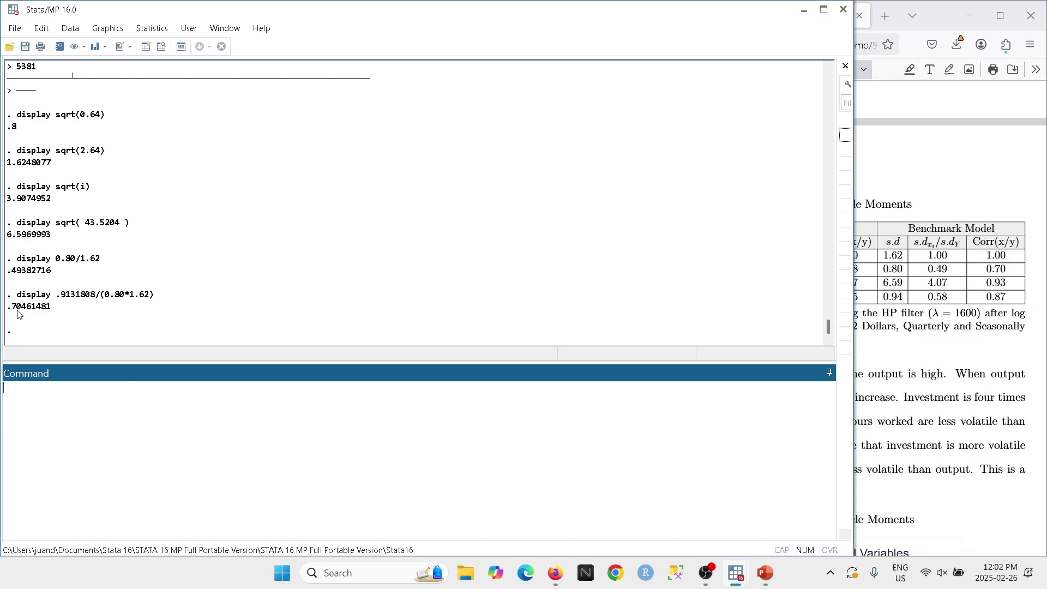
pyautogui.doubleClick(1003, 271)
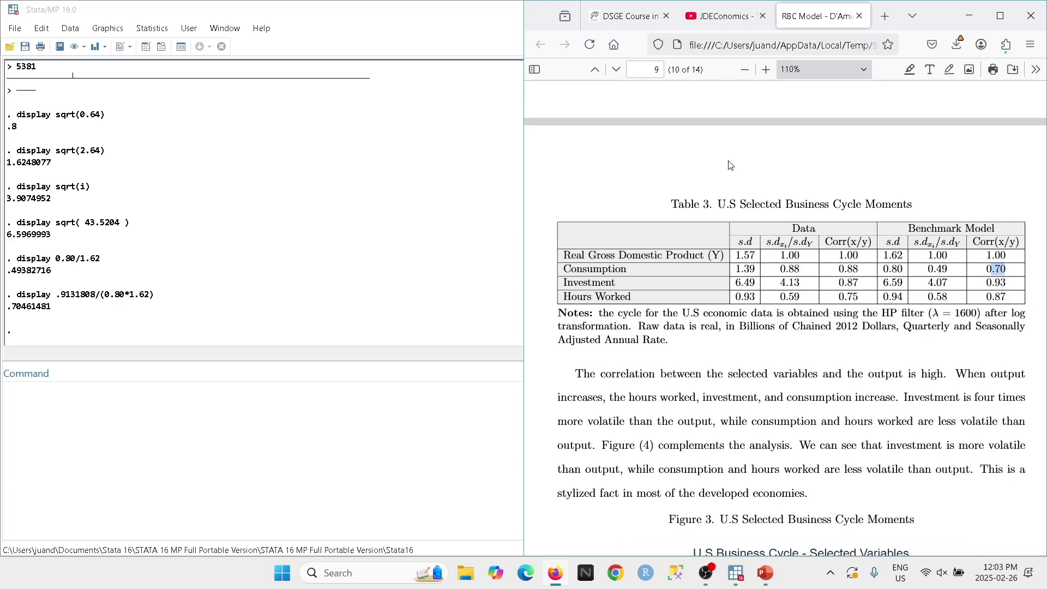
pyautogui.click(786, 345)
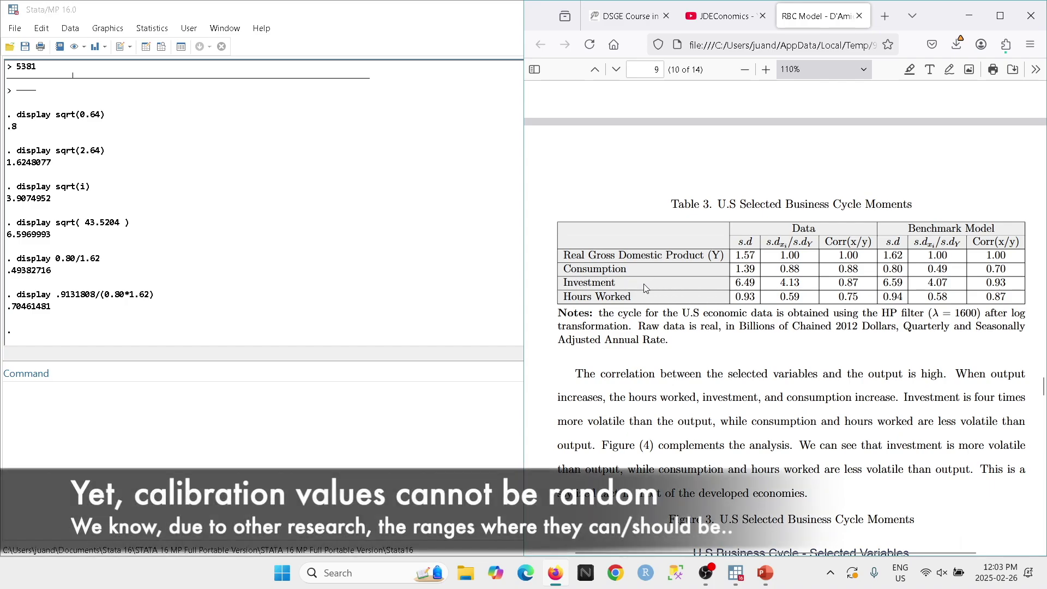
# Review the Table 2 steady state, the Model Performance section and the Figure 3 business cycle chart in the PDF.
pyautogui.scroll(8, 663, 282)
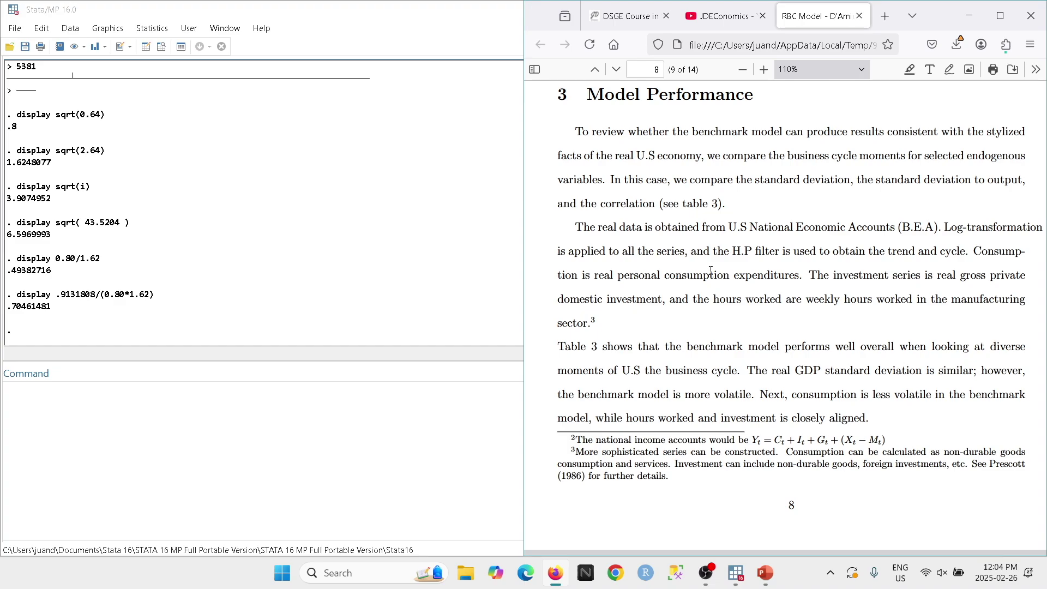
pyautogui.scroll(7, 710, 271)
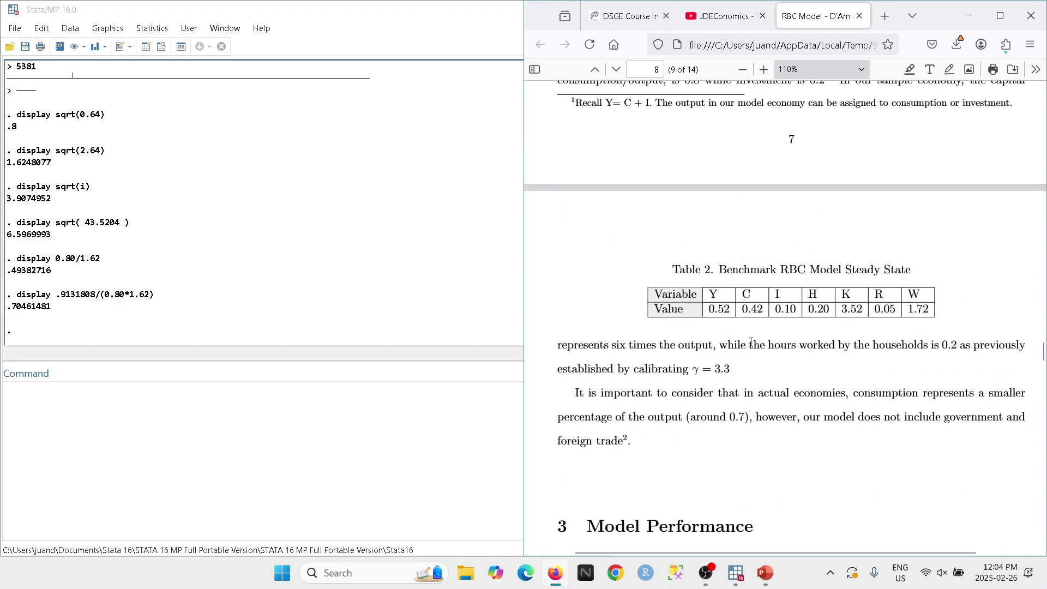
pyautogui.scroll(-1, 835, 414)
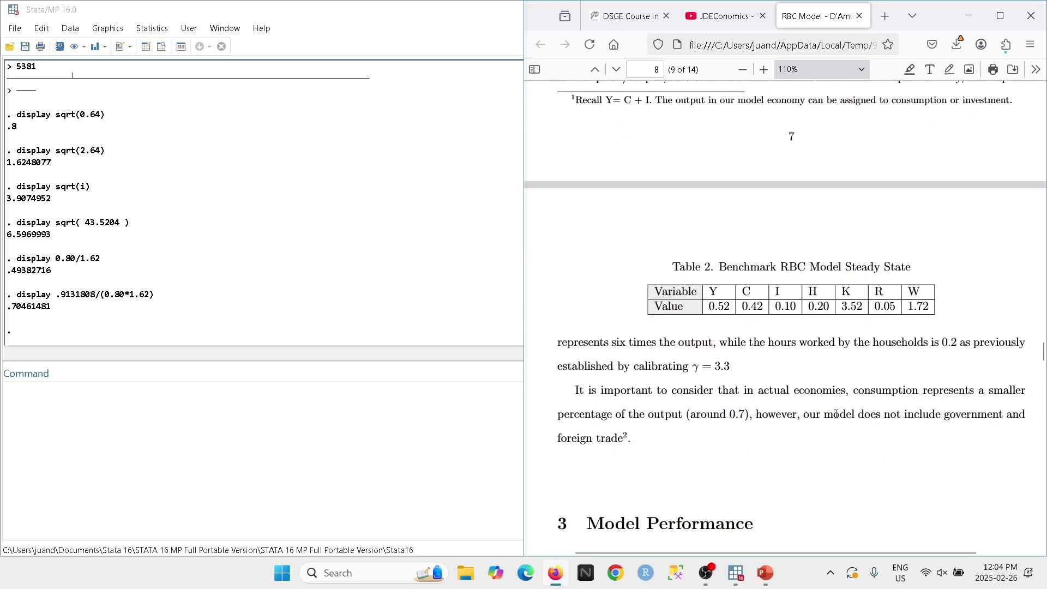
pyautogui.scroll(-18, 836, 415)
pyautogui.scroll(4, 855, 404)
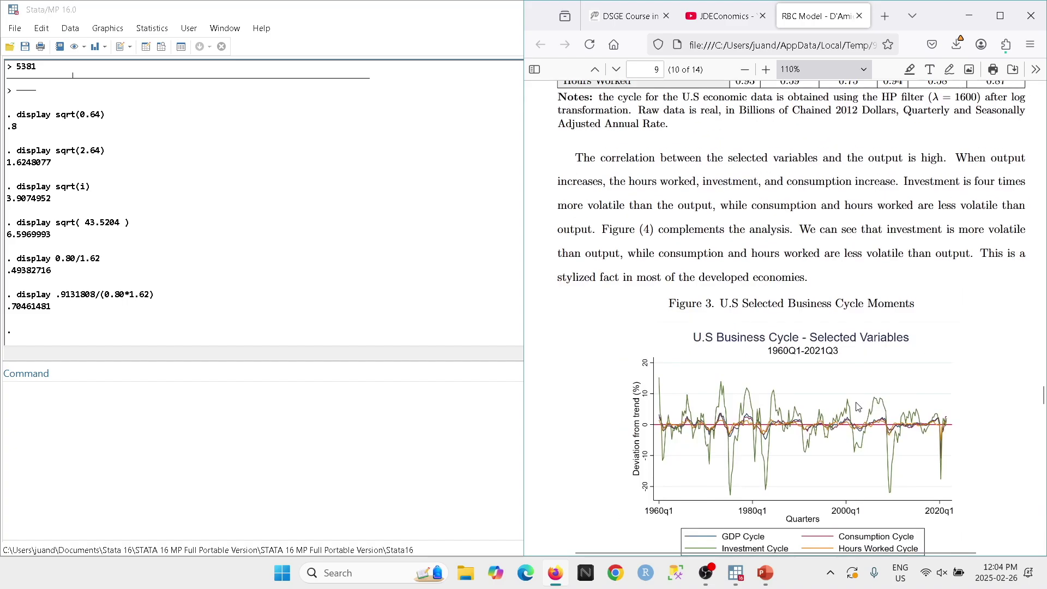